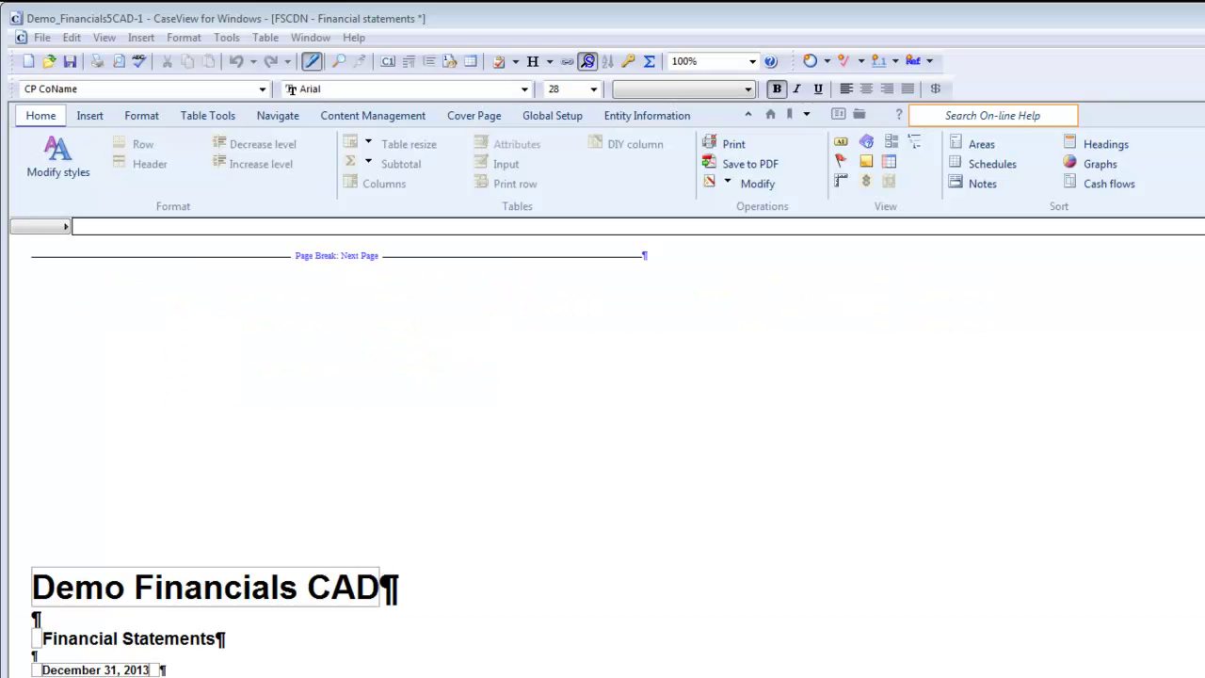
Jump to the Balance Sheet section and tick Note reference in its Options
{"action": "left_click", "coordinate": [807, 114]}
{"action": "left_click", "coordinate": [887, 196]}
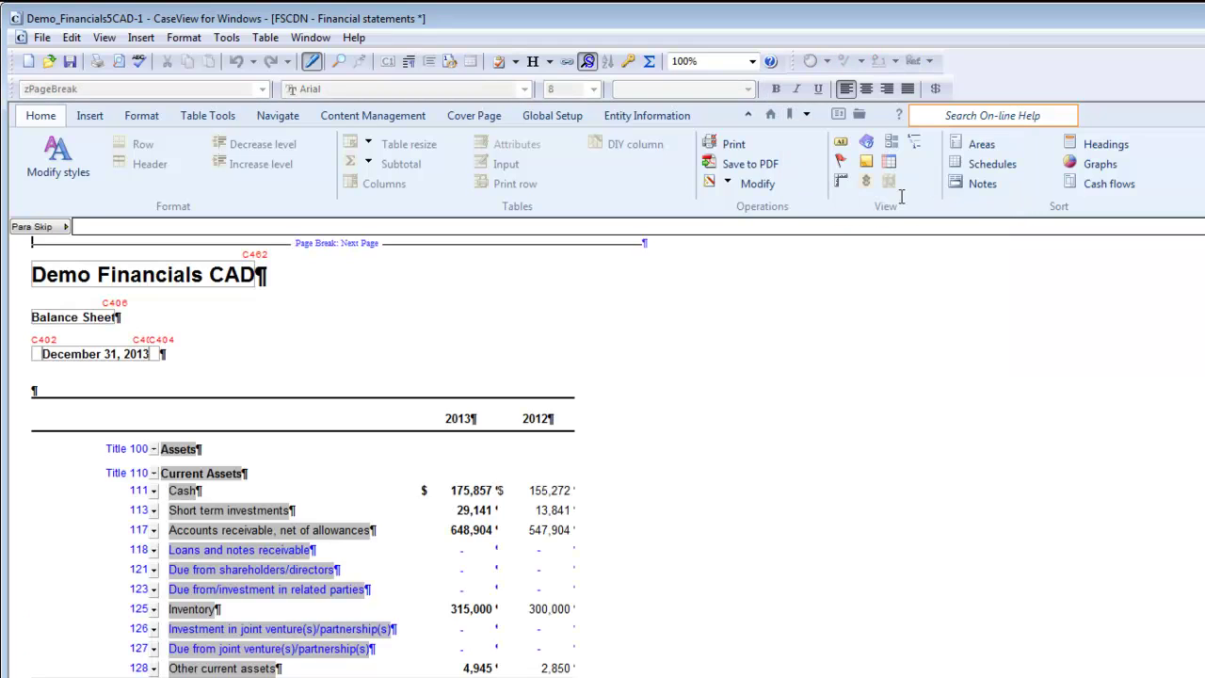
{"action": "left_click", "coordinate": [250, 515]}
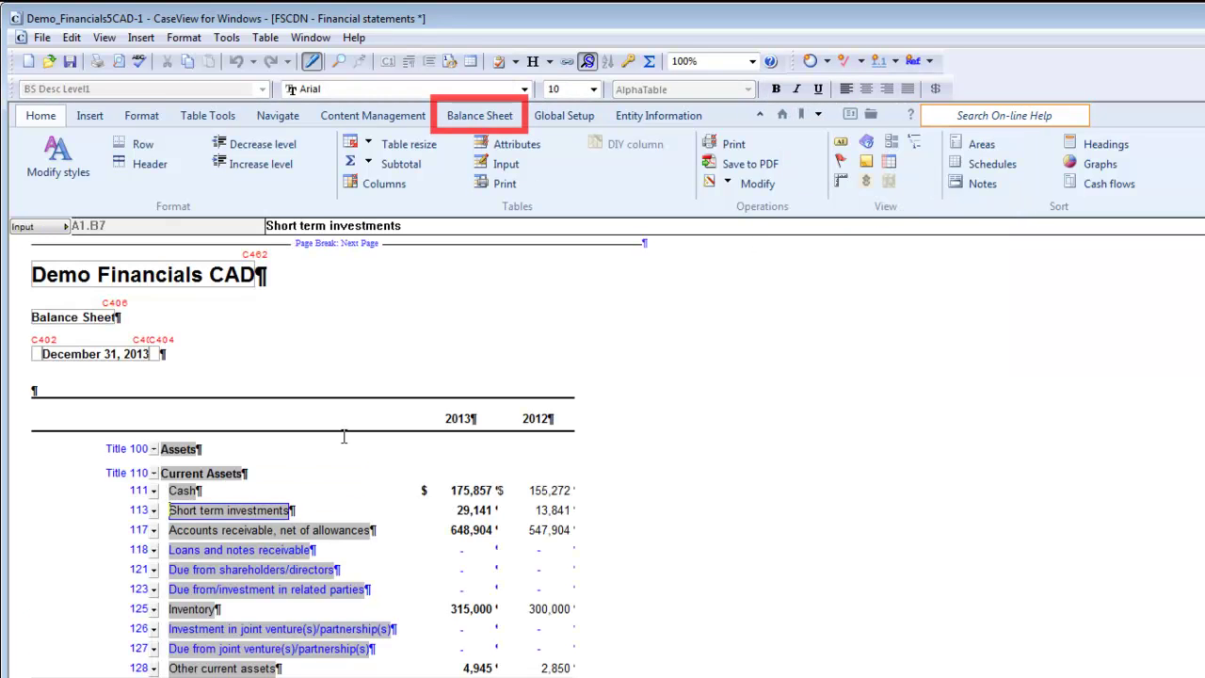
{"action": "left_click", "coordinate": [515, 122]}
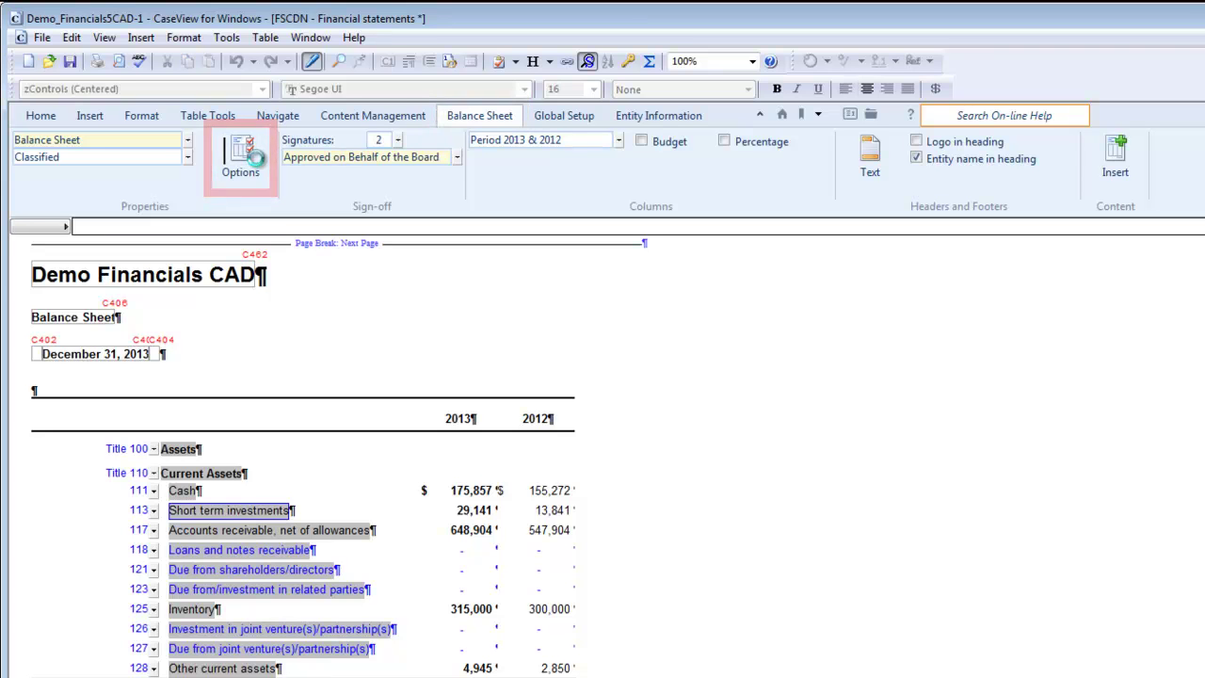
{"action": "left_click", "coordinate": [260, 164]}
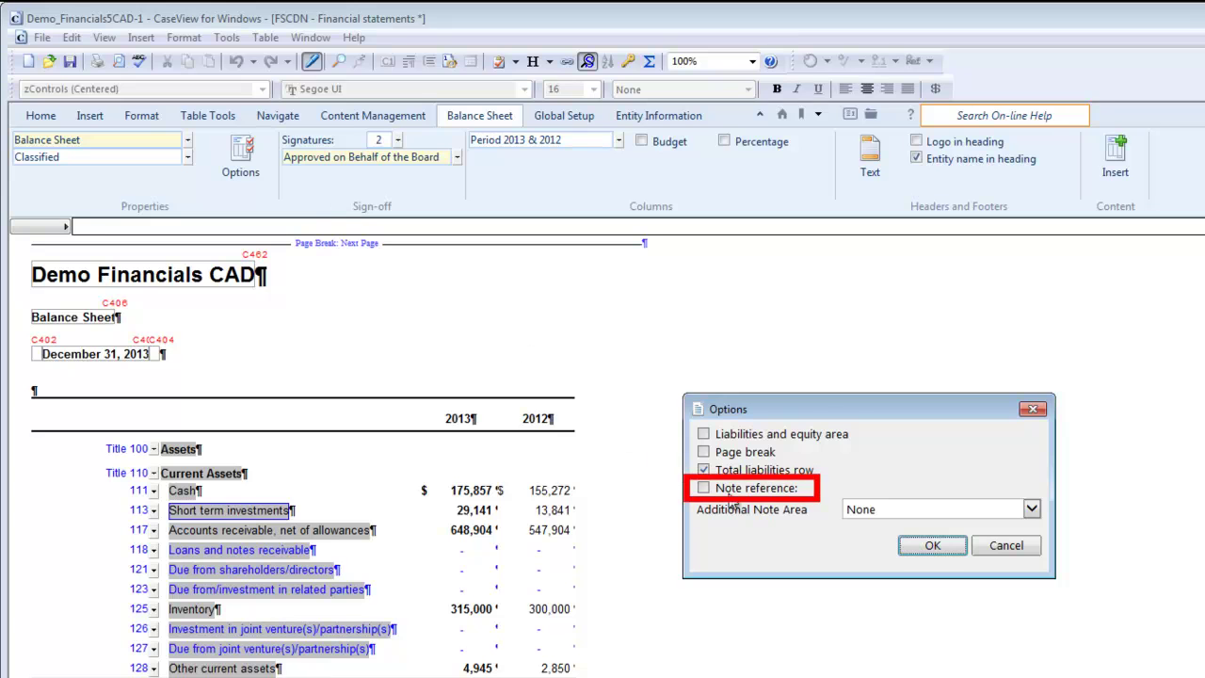
{"action": "left_click", "coordinate": [759, 489]}
{"action": "left_click", "coordinate": [929, 547]}
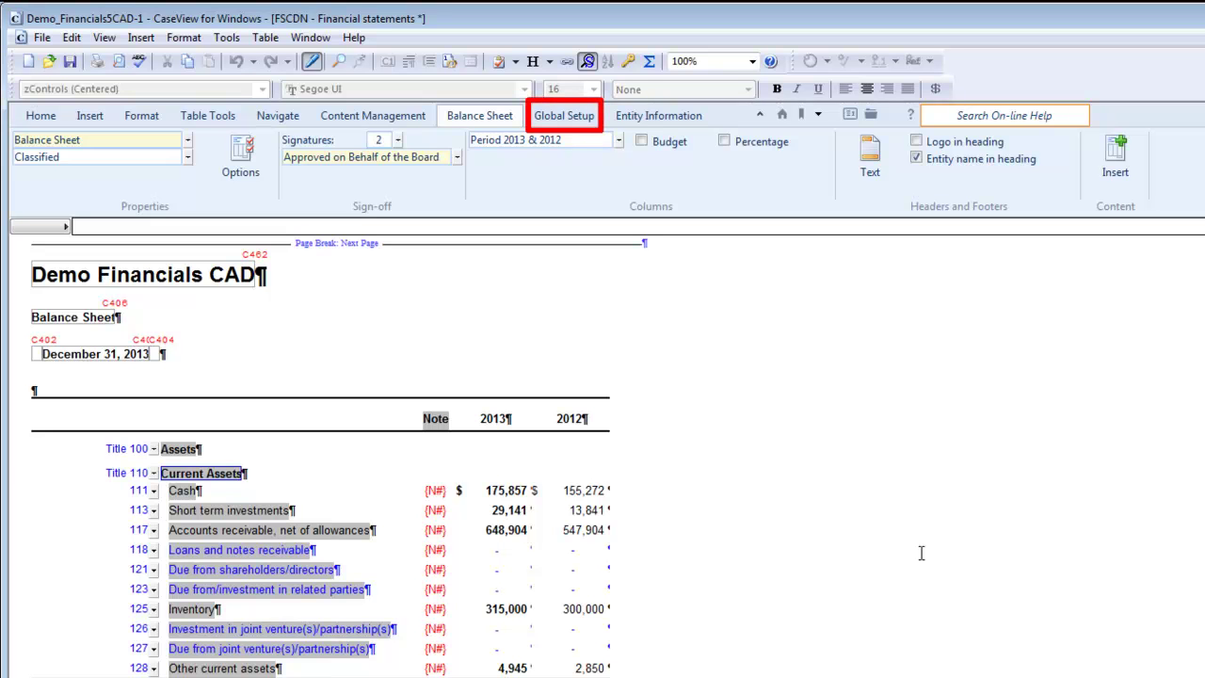
Set the Global Setup note number position to 'Note number in description column'
{"action": "left_click", "coordinate": [560, 115]}
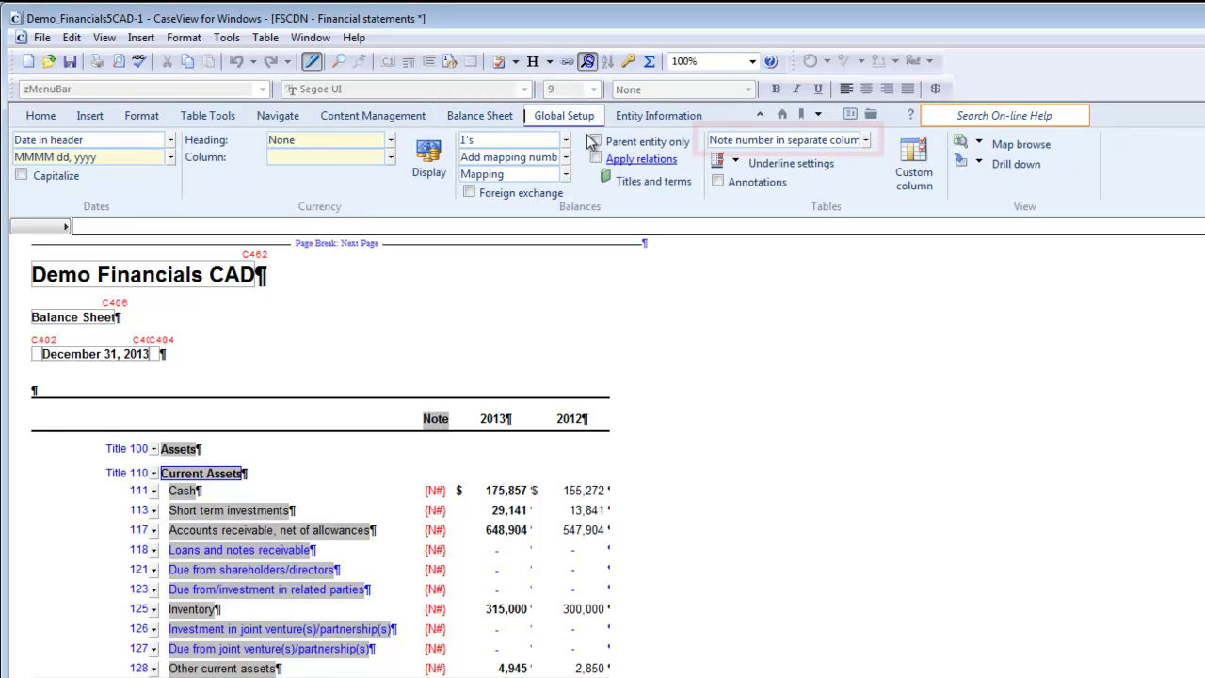
{"action": "left_click", "coordinate": [866, 141]}
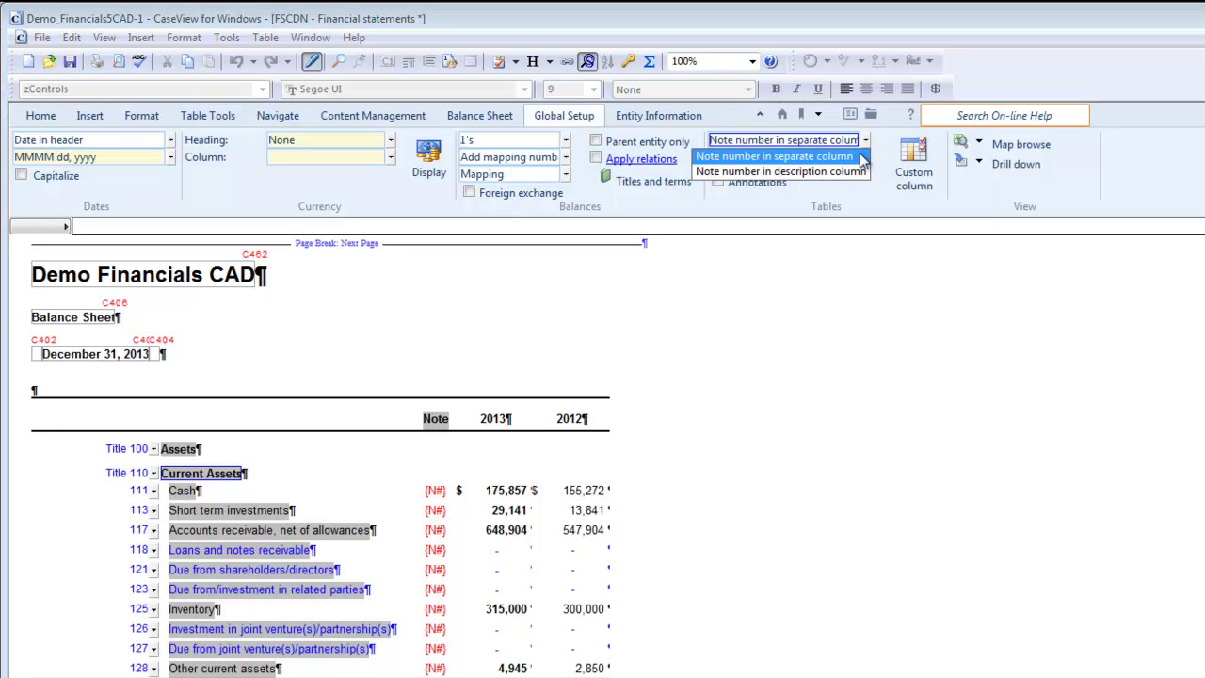
{"action": "left_click", "coordinate": [859, 172]}
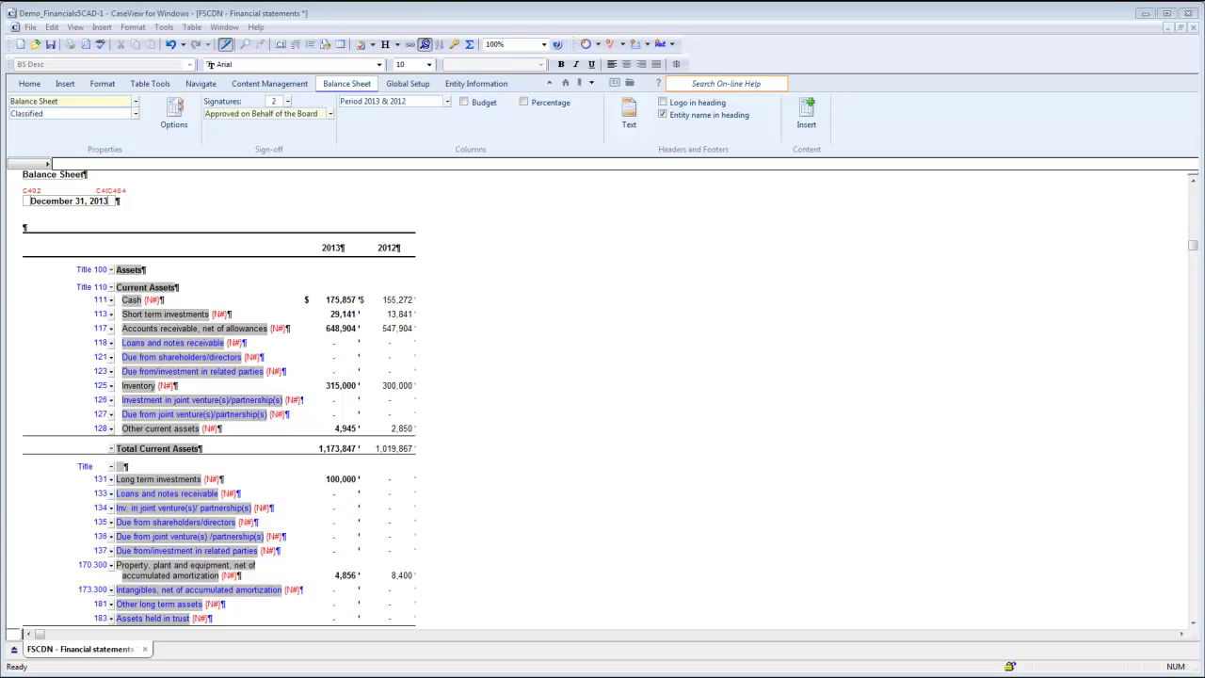
Tick note '2. Property, plant and equipment' in the PP&E line's Modify Note References dialog
{"action": "right_click", "coordinate": [228, 577]}
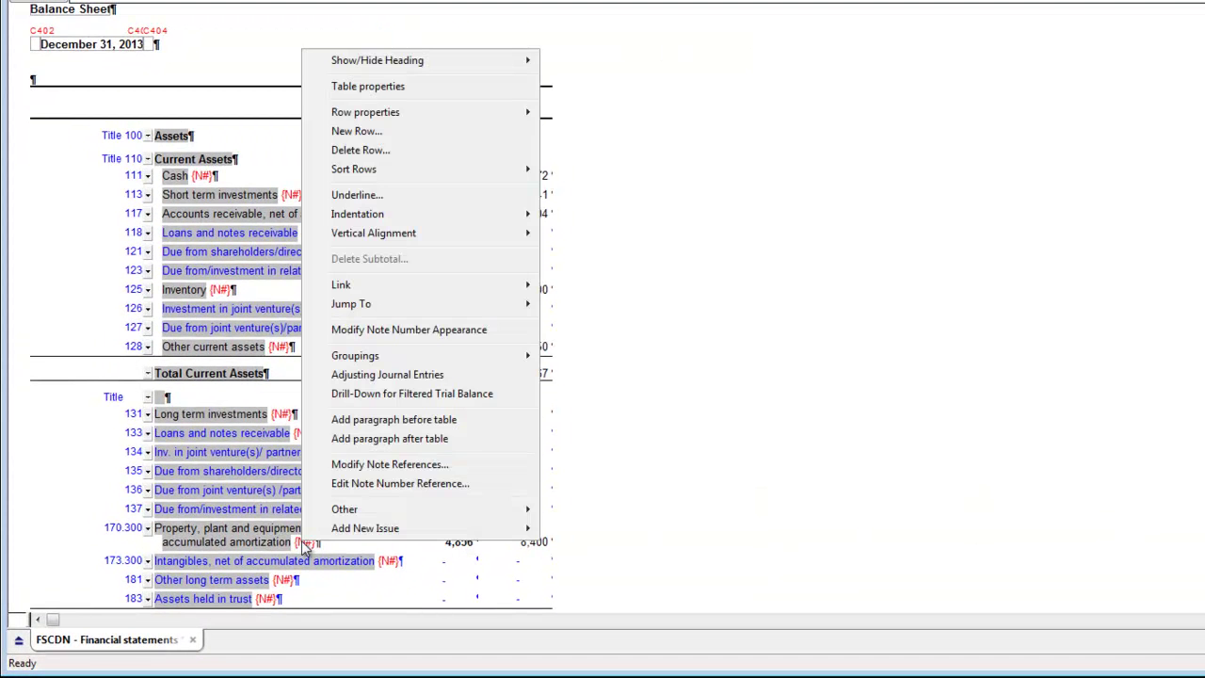
{"action": "left_click", "coordinate": [477, 459]}
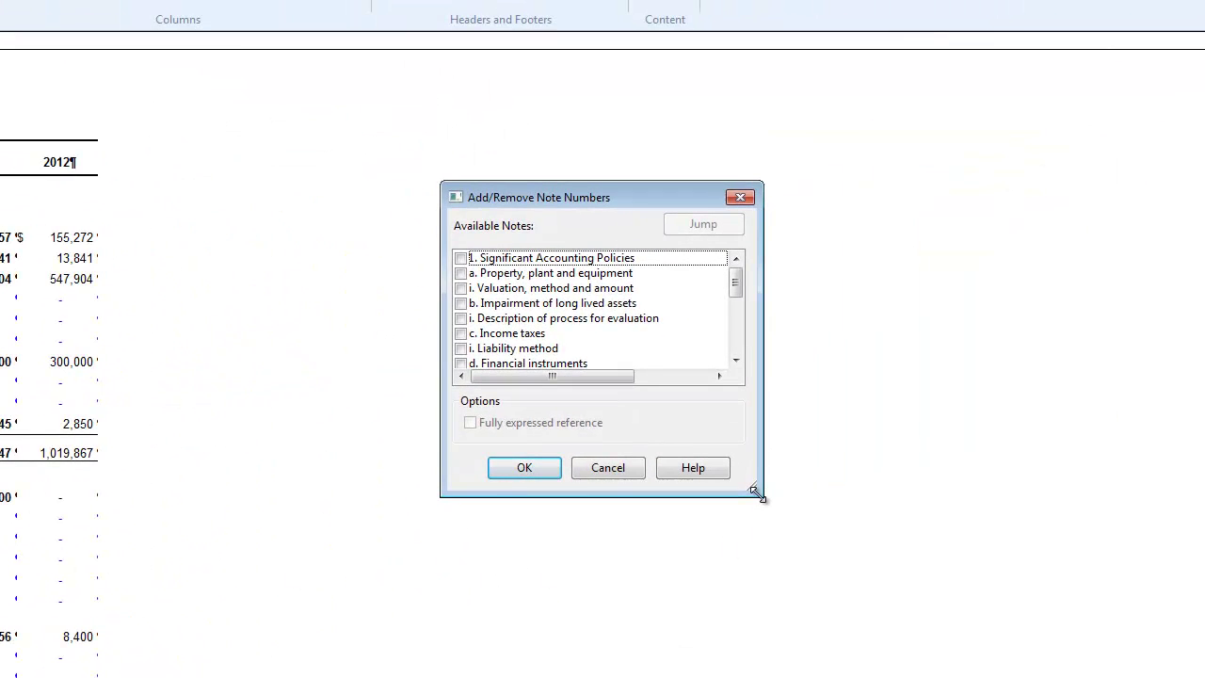
{"action": "left_click_drag", "start_coordinate": [753, 488], "coordinate": [894, 603]}
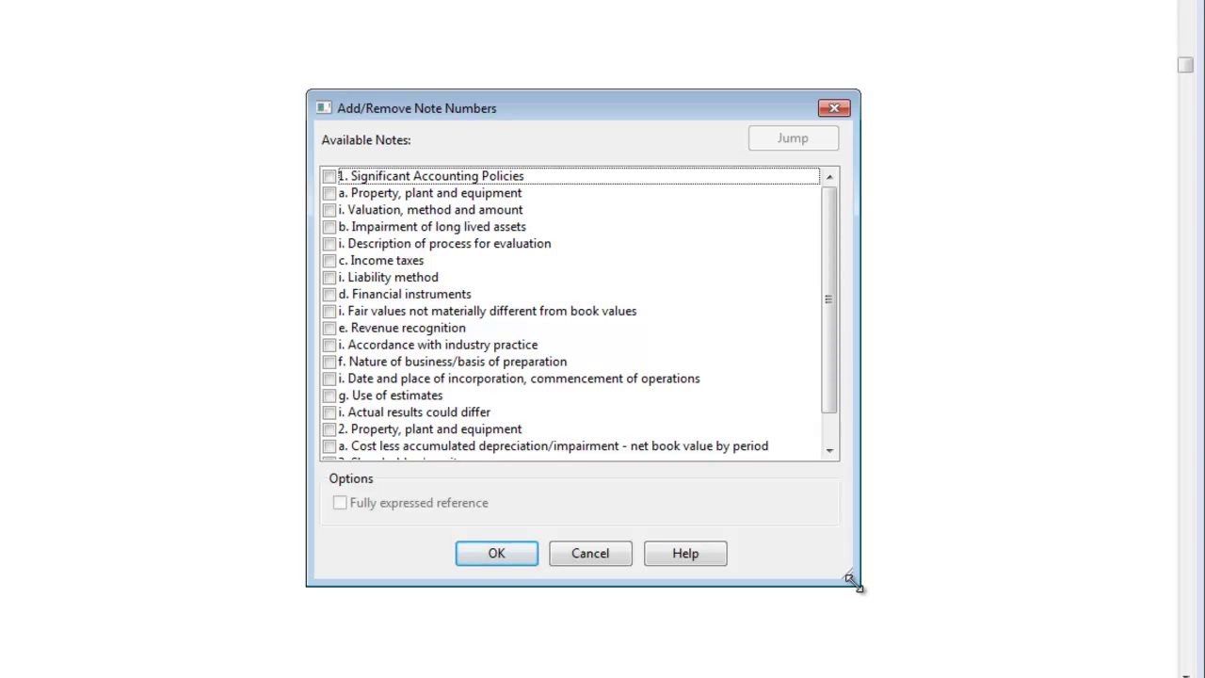
{"action": "left_click", "coordinate": [331, 431]}
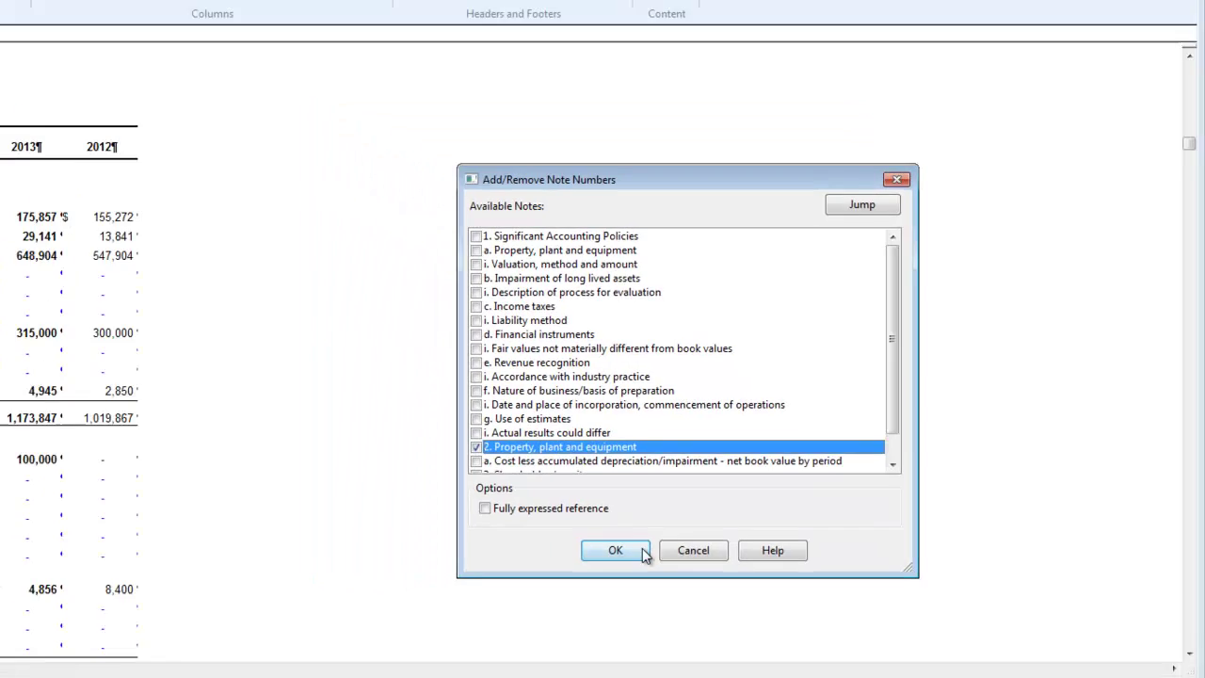
{"action": "left_click", "coordinate": [496, 553]}
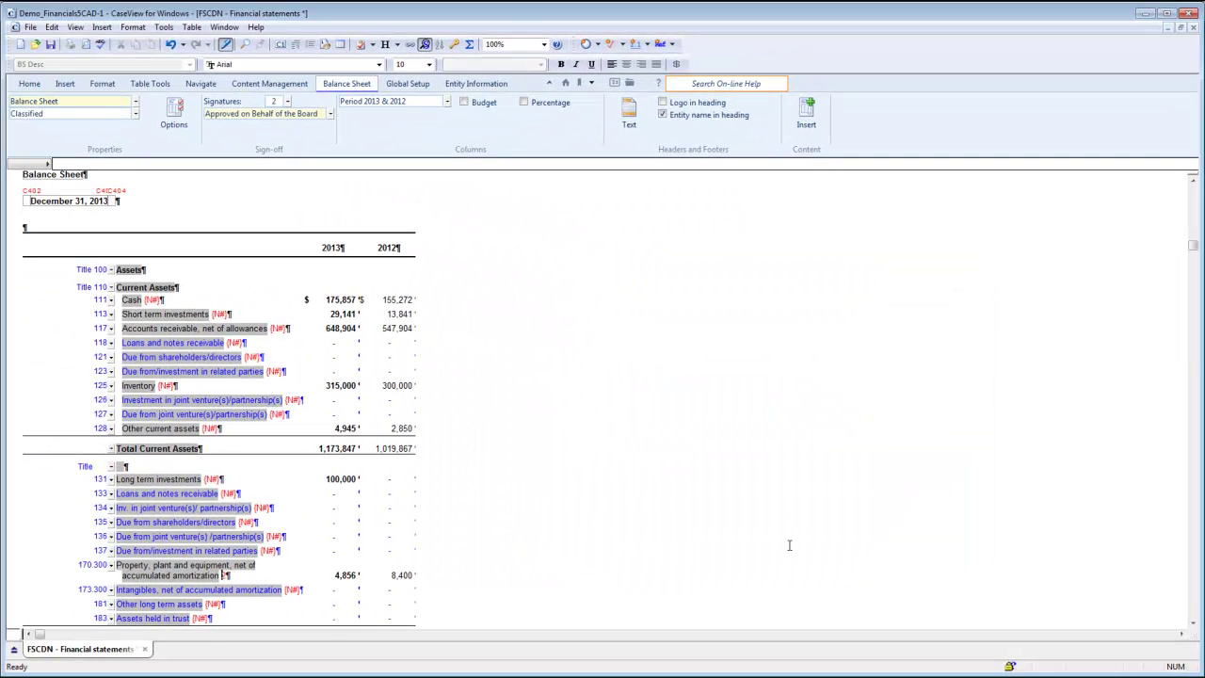
Follow the PP&E reference to note 2, then go back via Goto Note Reference
{"action": "left_click", "coordinate": [226, 576]}
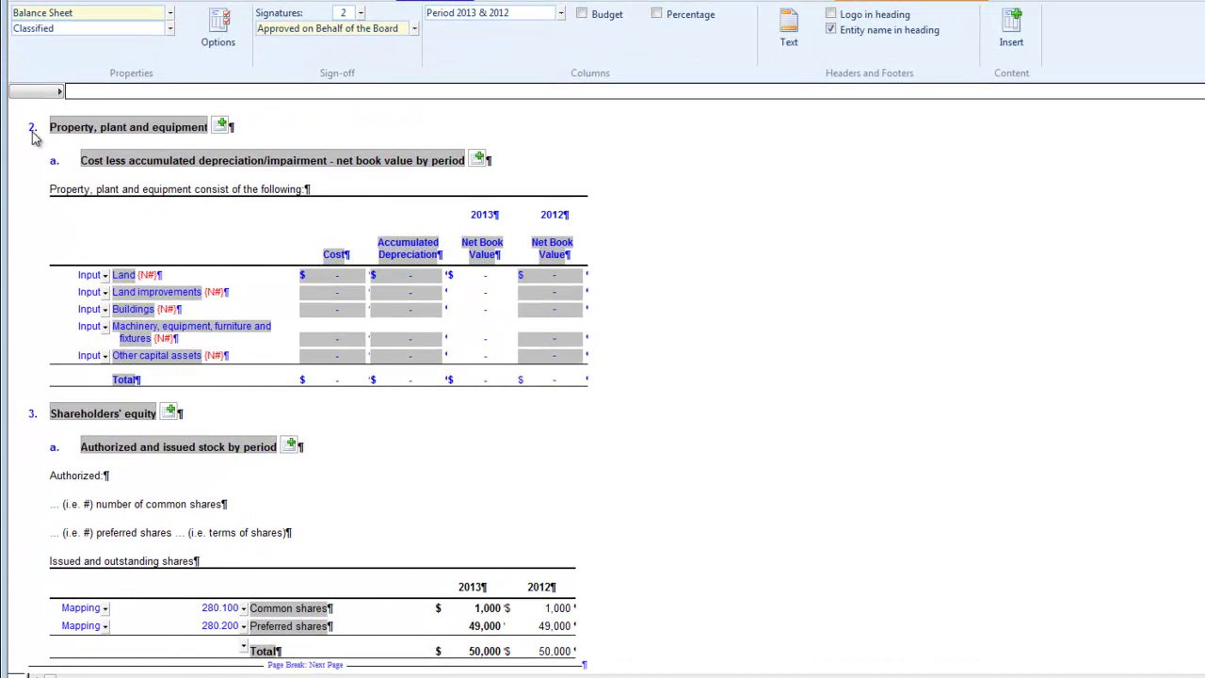
{"action": "right_click", "coordinate": [32, 133]}
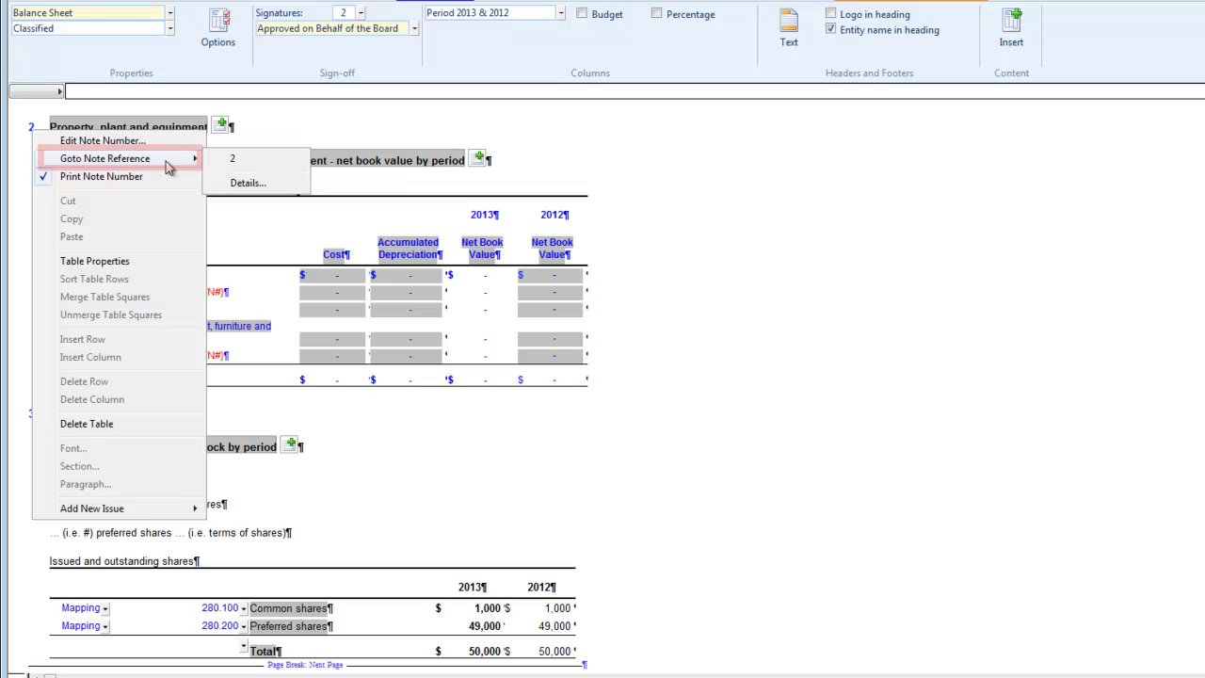
{"action": "mouse_move", "coordinate": [106, 158]}
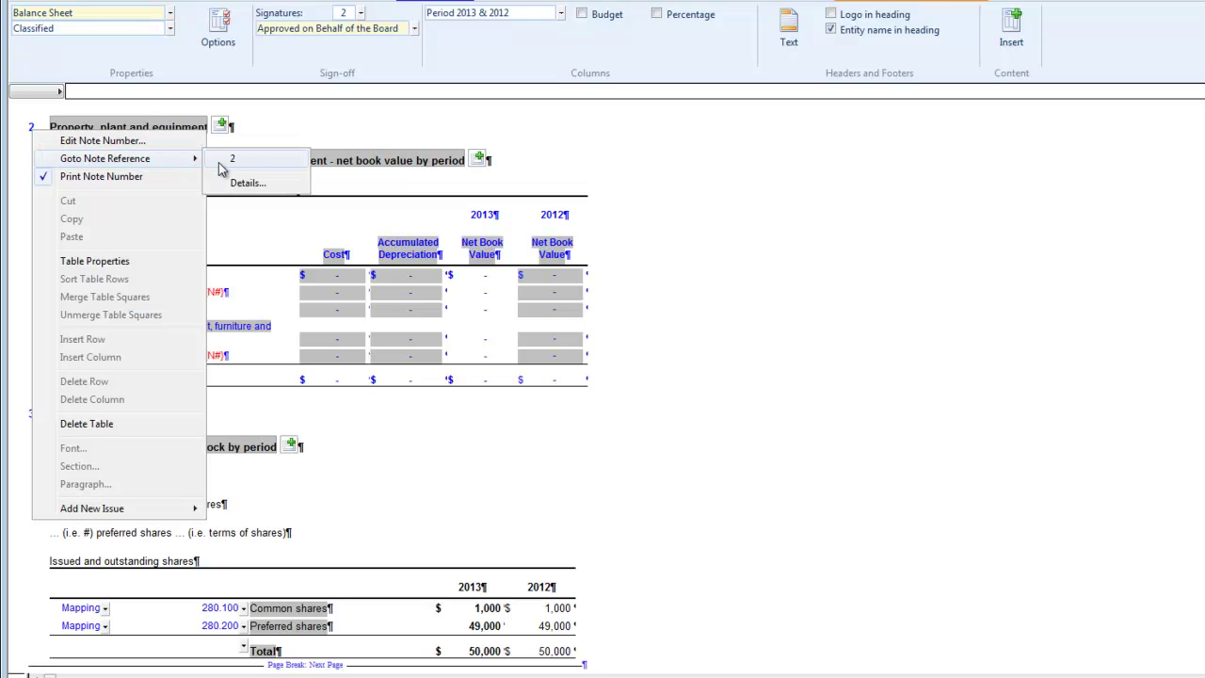
{"action": "left_click", "coordinate": [268, 163]}
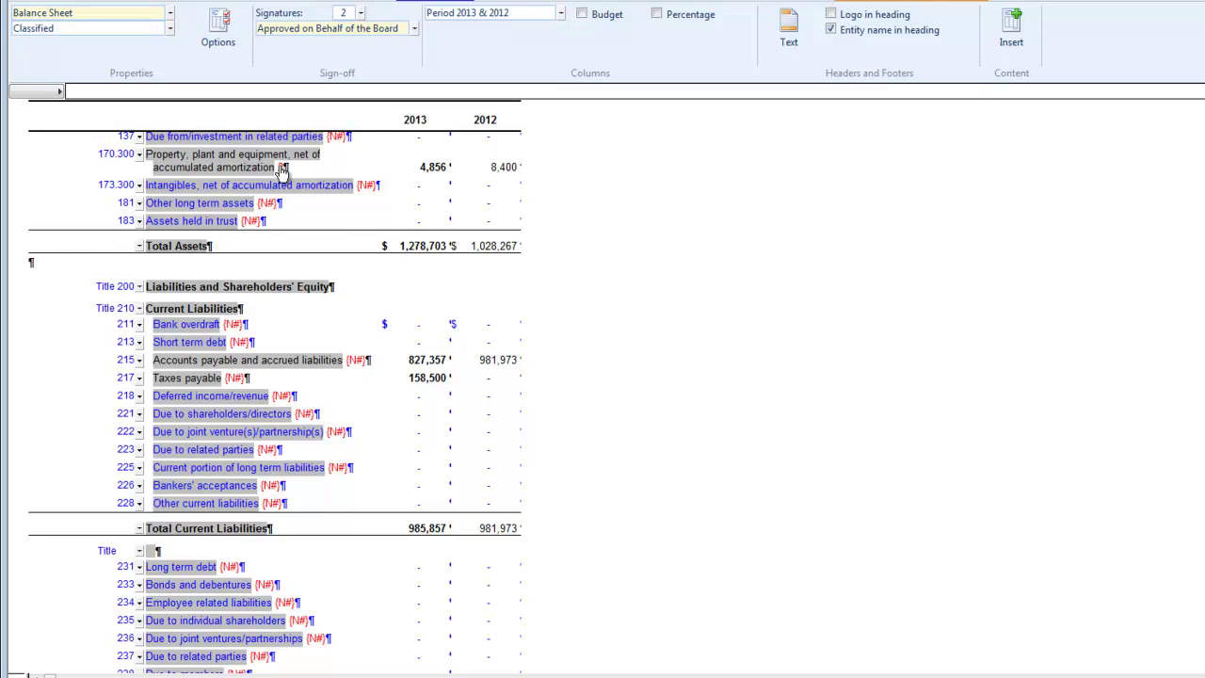
Untick note 2 in the PP&E line's note references to remove the reference
{"action": "right_click", "coordinate": [280, 165]}
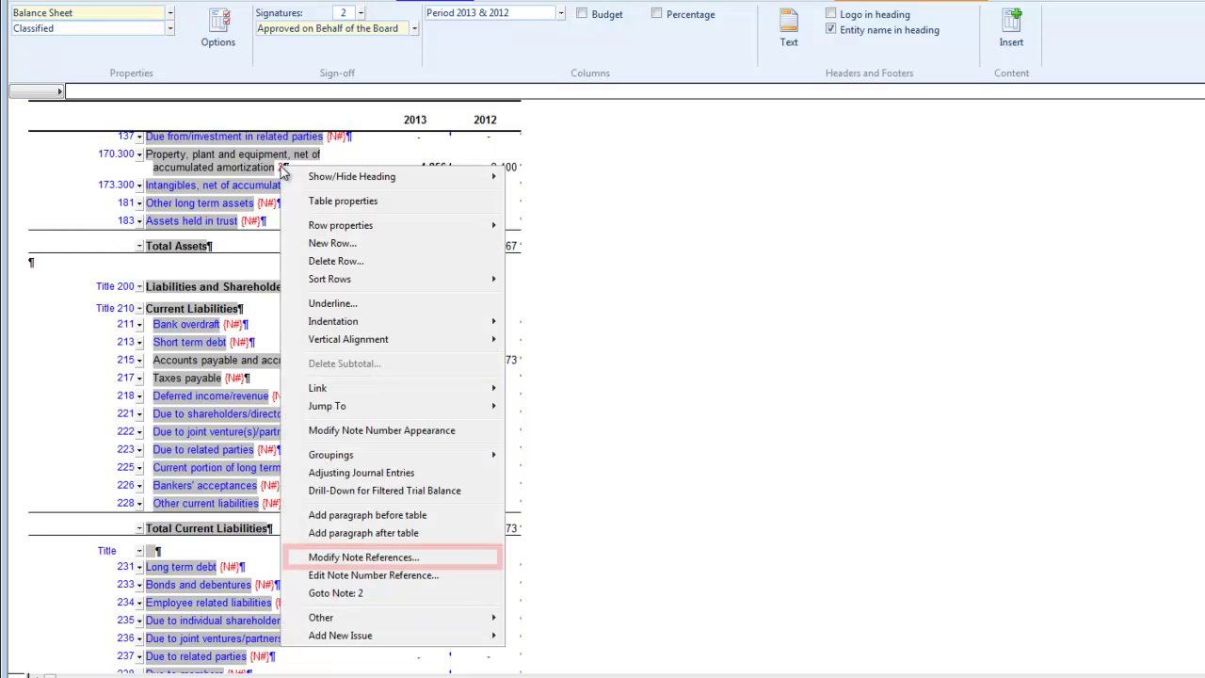
{"action": "left_click", "coordinate": [442, 559]}
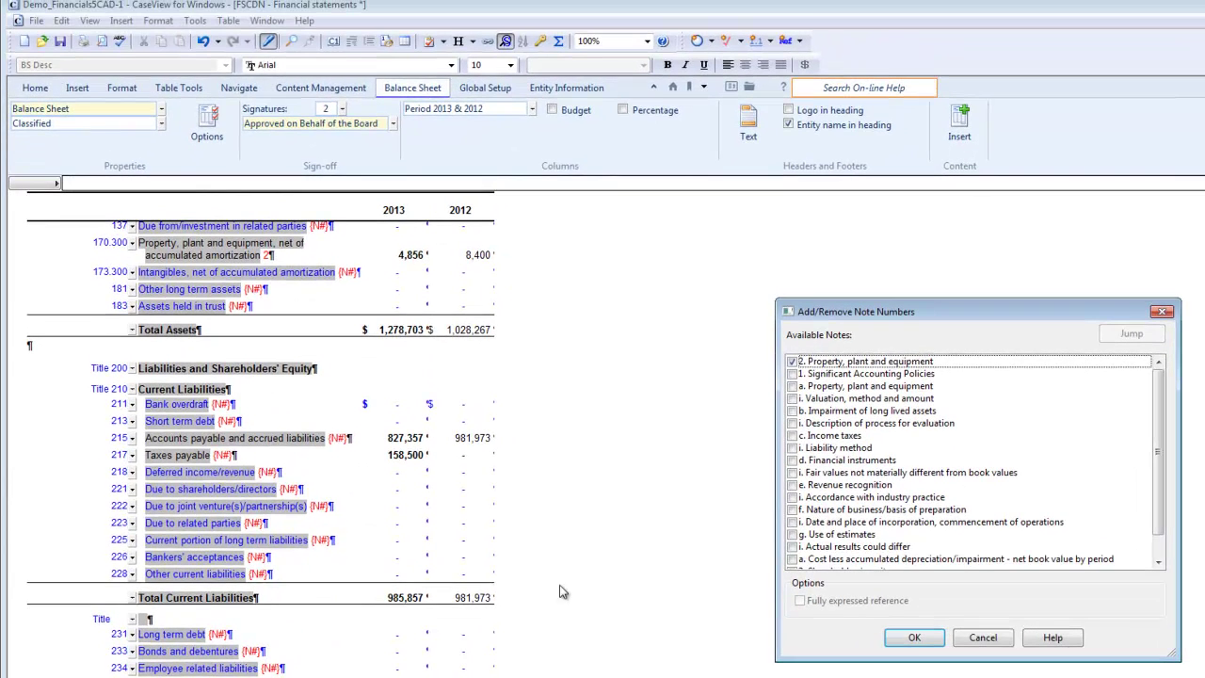
{"action": "left_click", "coordinate": [797, 364]}
{"action": "left_click", "coordinate": [914, 638]}
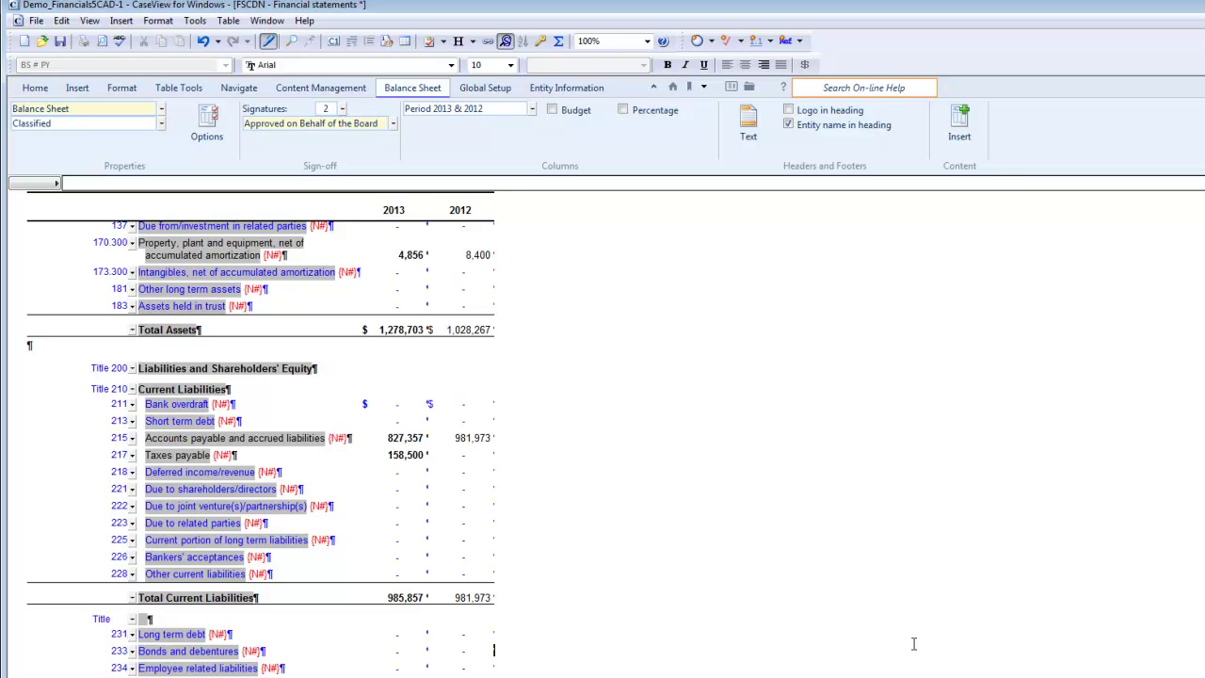
{"action": "scroll", "coordinate": [914, 643], "scroll_direction": "up", "scroll_amount": 5}
{"action": "scroll", "coordinate": [895, 633], "scroll_direction": "up", "scroll_amount": 4}
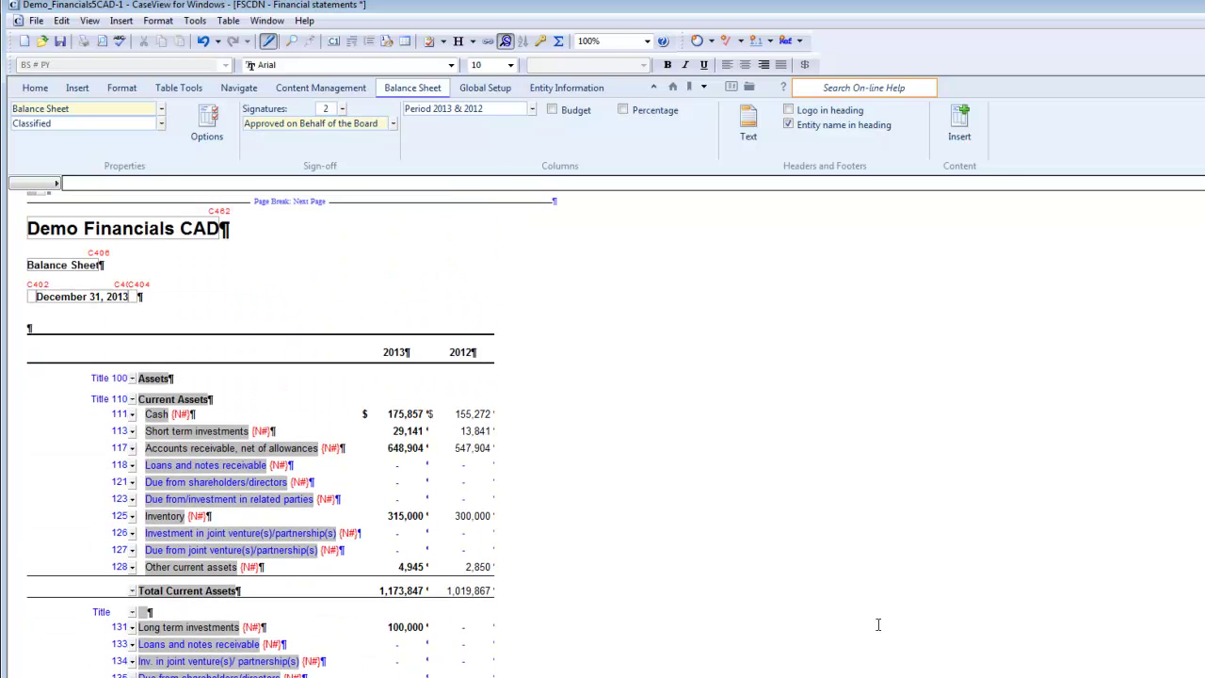
Tick Note reference in the Assets title row's attributes
{"action": "right_click", "coordinate": [152, 377]}
{"action": "mouse_move", "coordinate": [209, 432]}
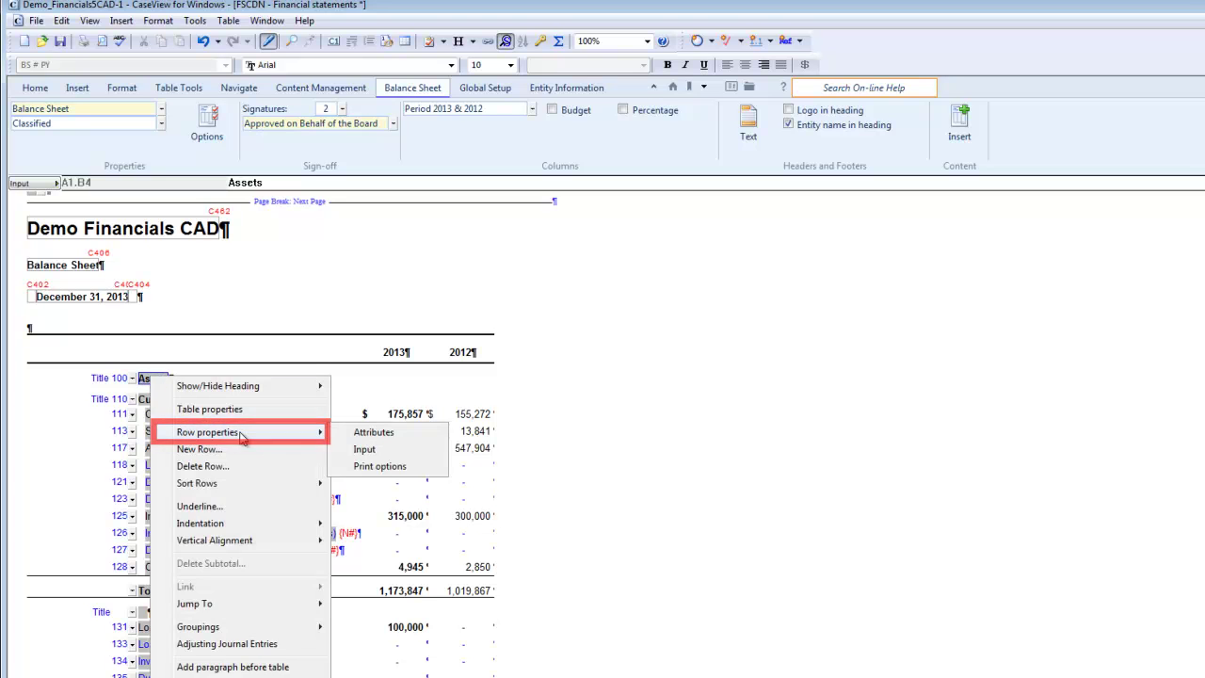
{"action": "left_click", "coordinate": [421, 434]}
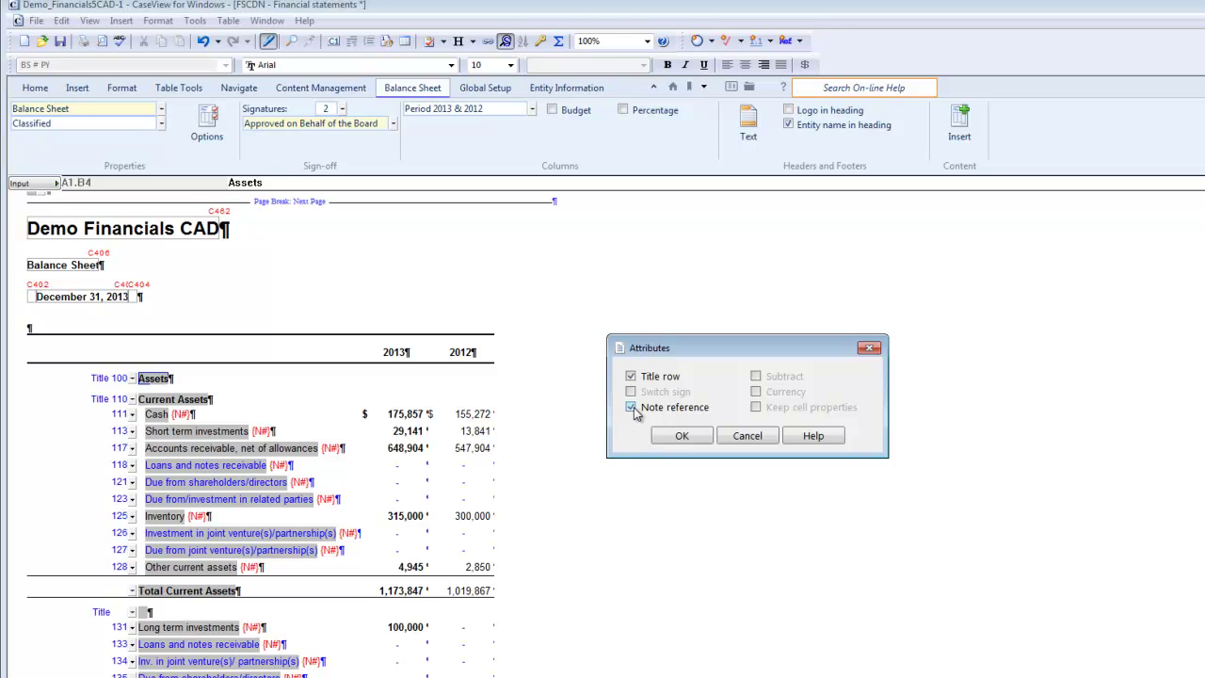
{"action": "left_click", "coordinate": [707, 442]}
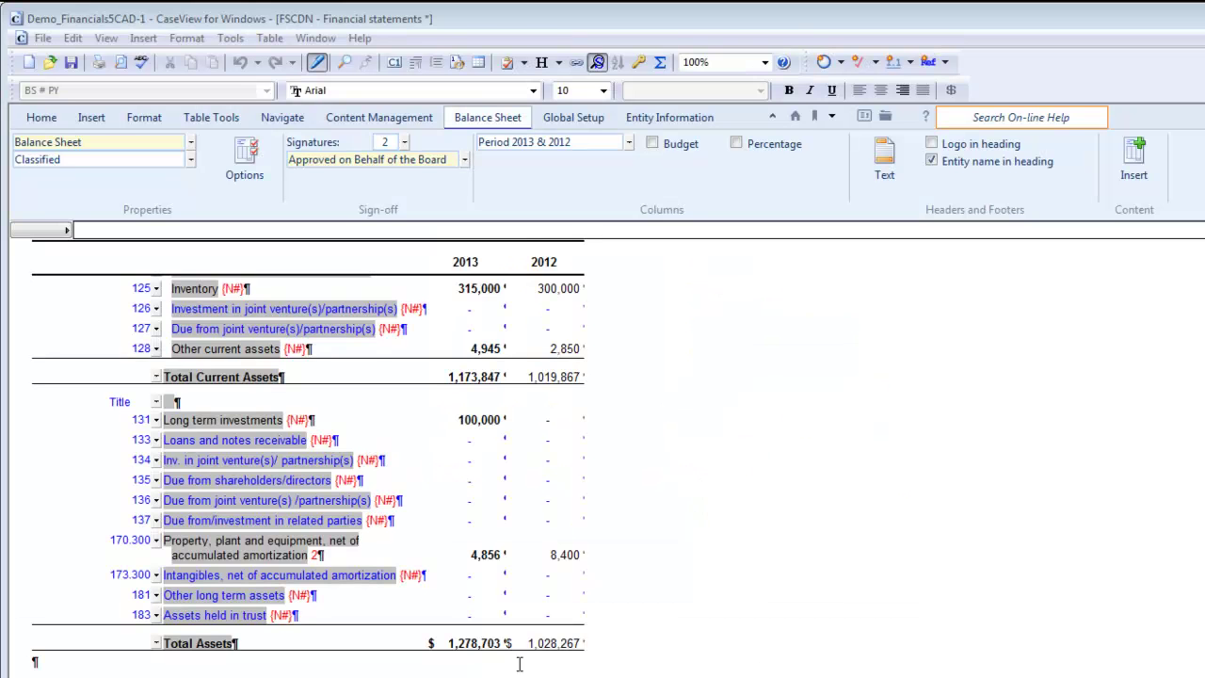
Open Modify Note Number Appearance for the table, keeping the Common format on Custom
{"action": "right_click", "coordinate": [315, 555]}
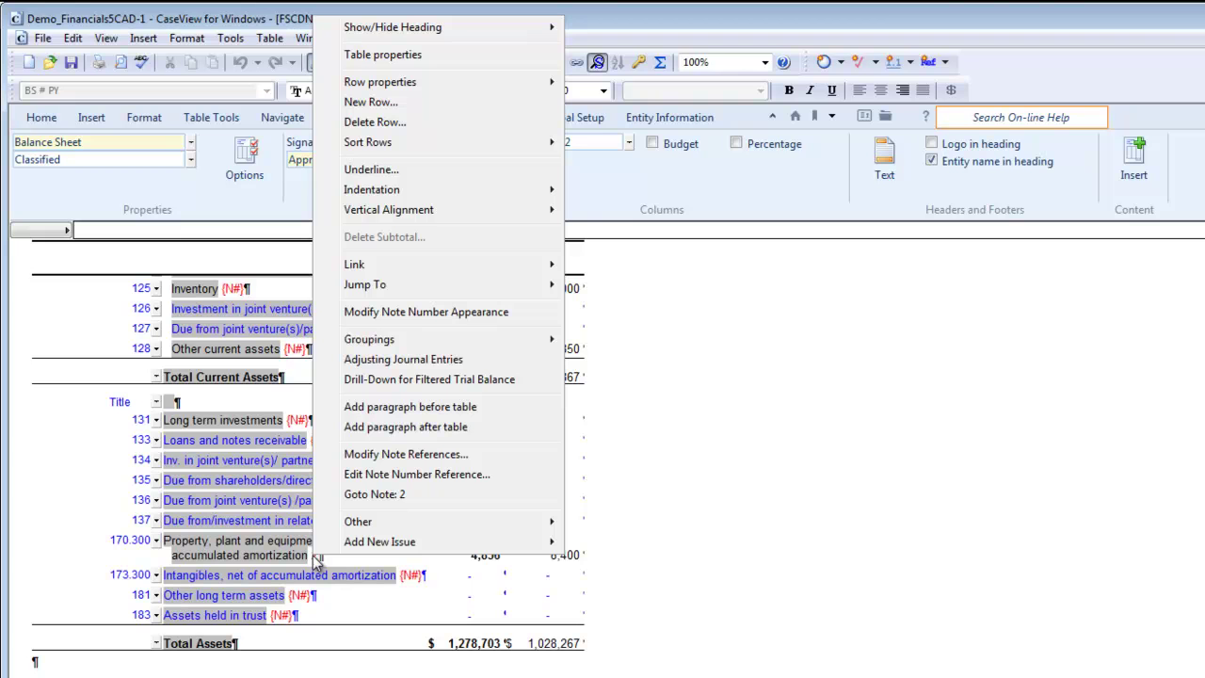
{"action": "left_click", "coordinate": [527, 321]}
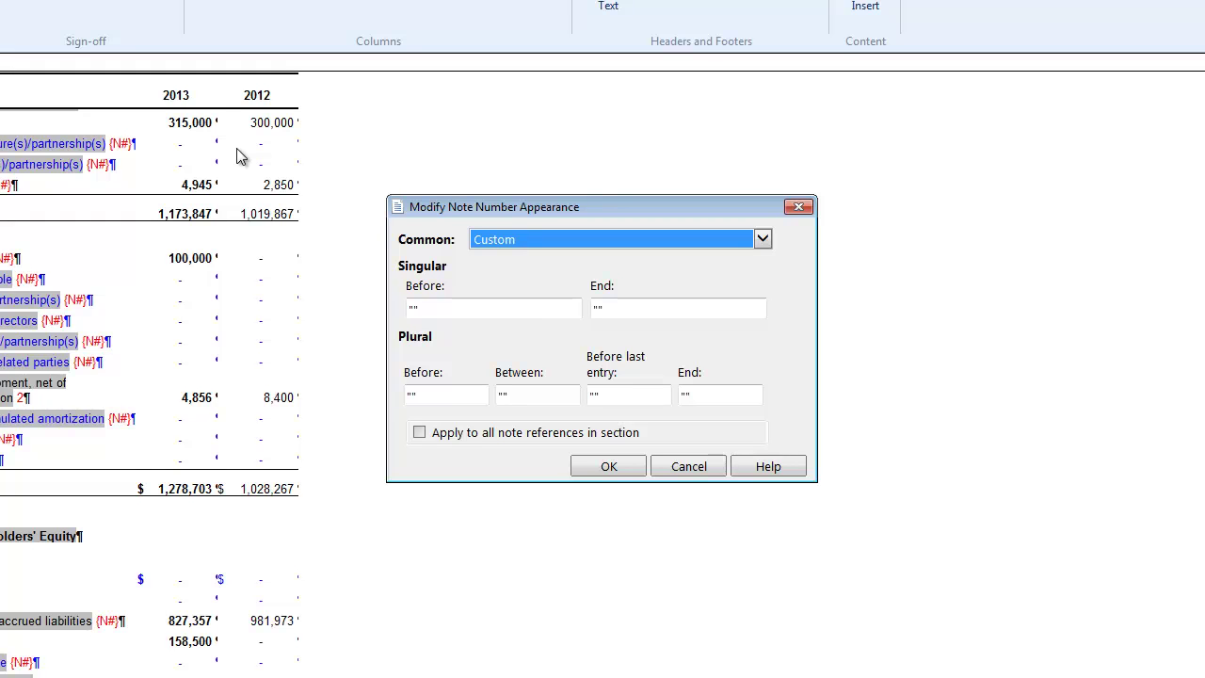
{"action": "left_click", "coordinate": [765, 241]}
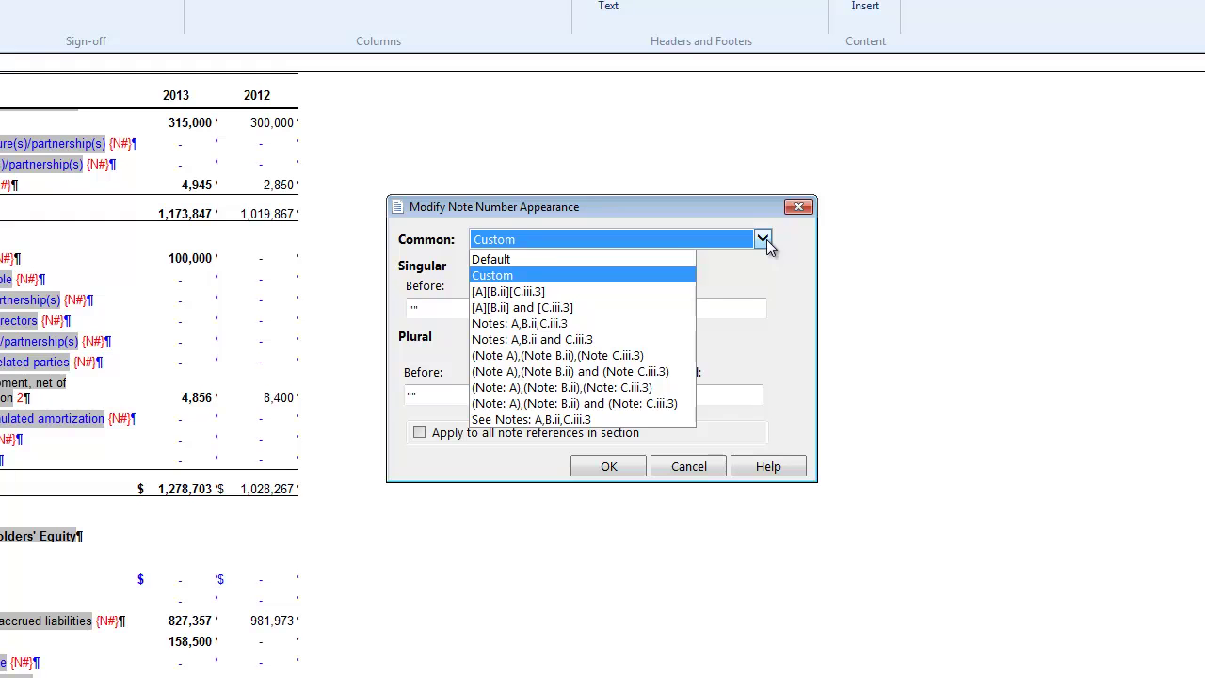
{"action": "left_click", "coordinate": [674, 280]}
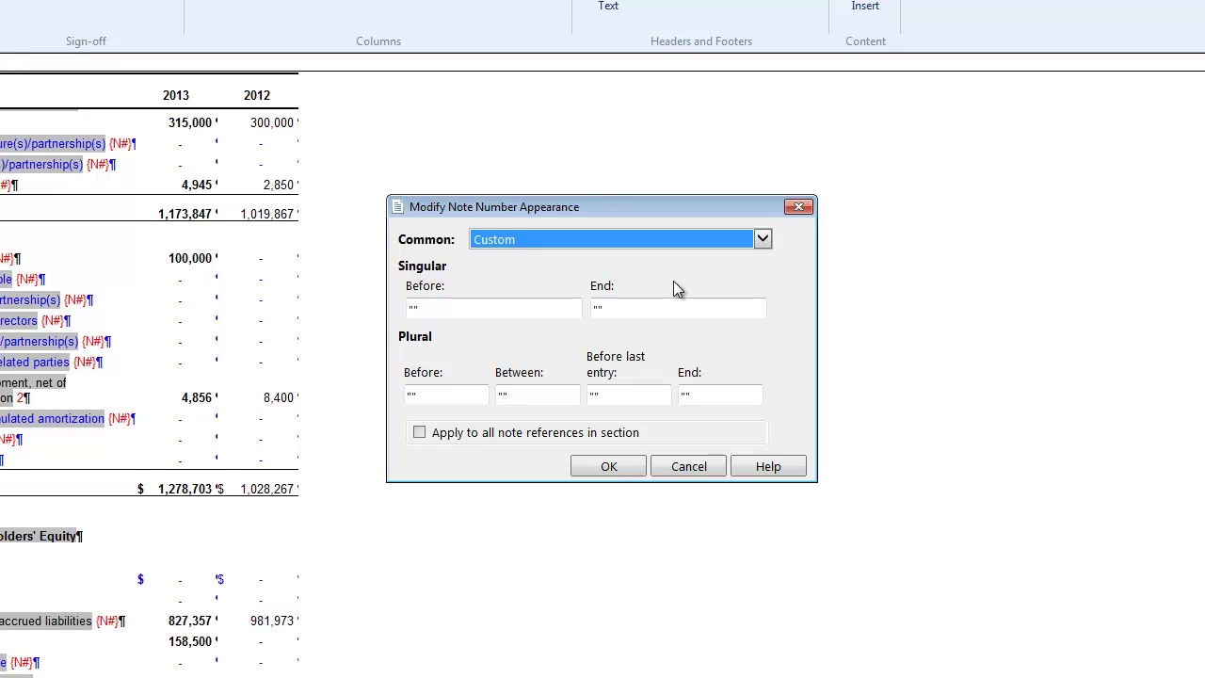
Format note numbers with 'Note' before and '.' after, applied to all section references
{"action": "left_click", "coordinate": [415, 310]}
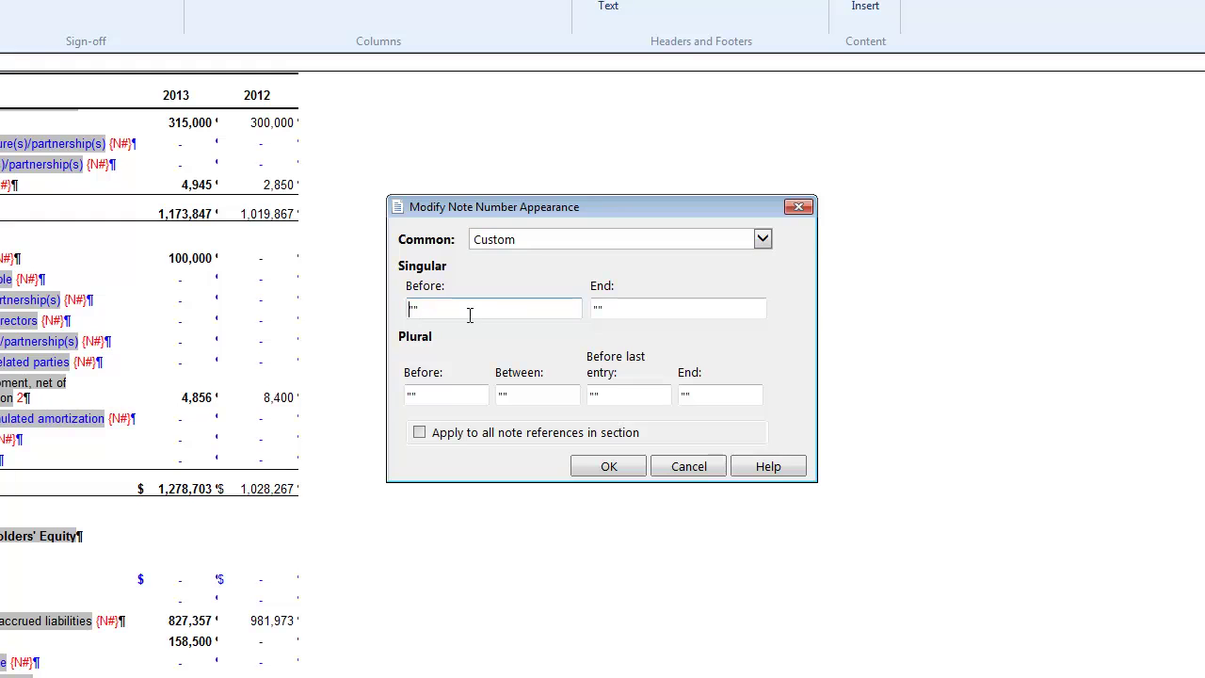
{"action": "type", "text": "N"}
{"action": "type", "text": "ote"}
{"action": "left_click", "coordinate": [597, 312]}
{"action": "type", "text": "."}
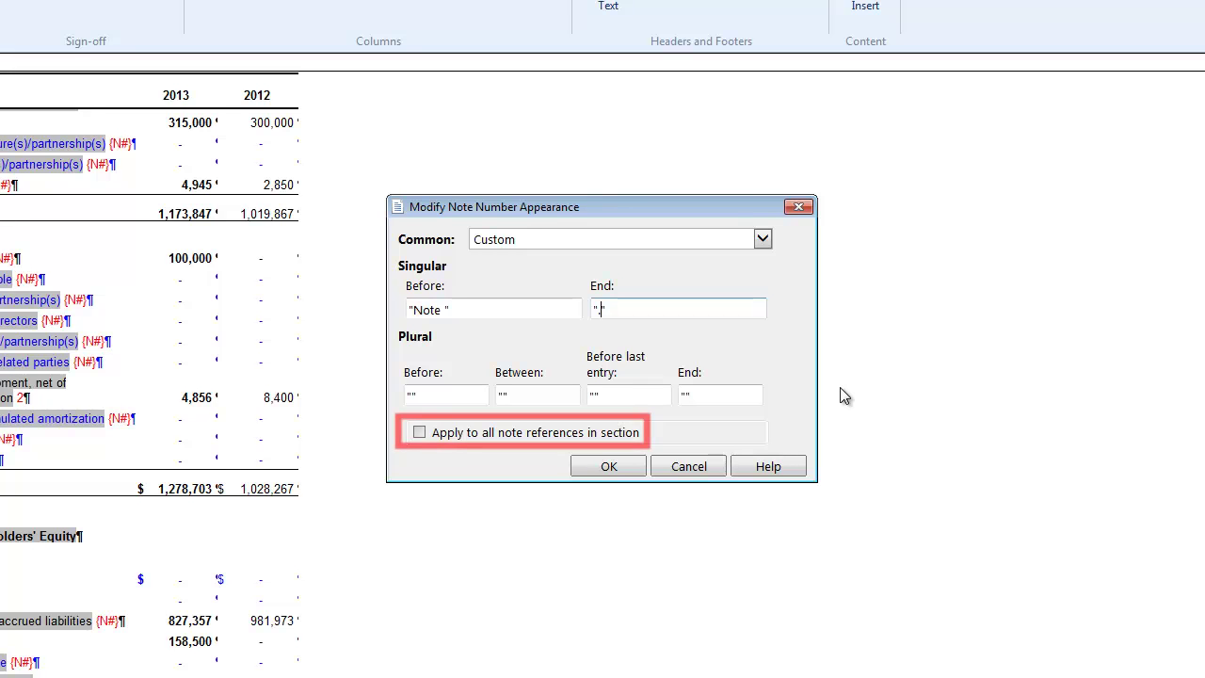
{"action": "left_click", "coordinate": [419, 433]}
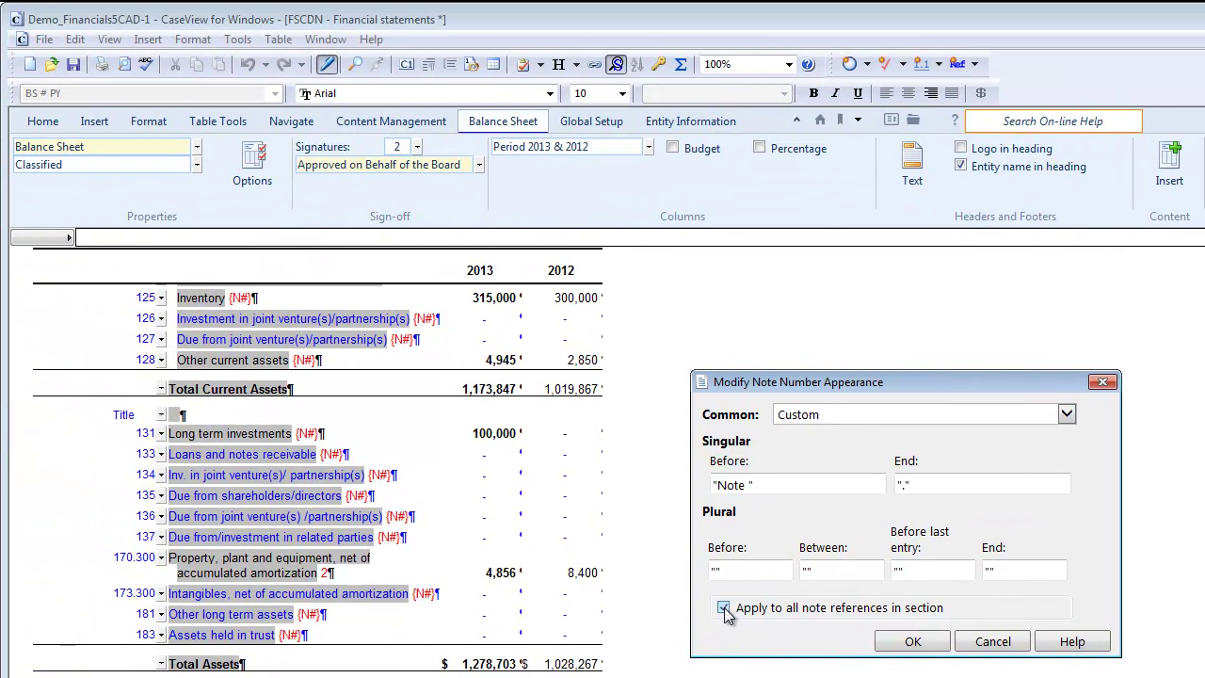
{"action": "left_click", "coordinate": [883, 642]}
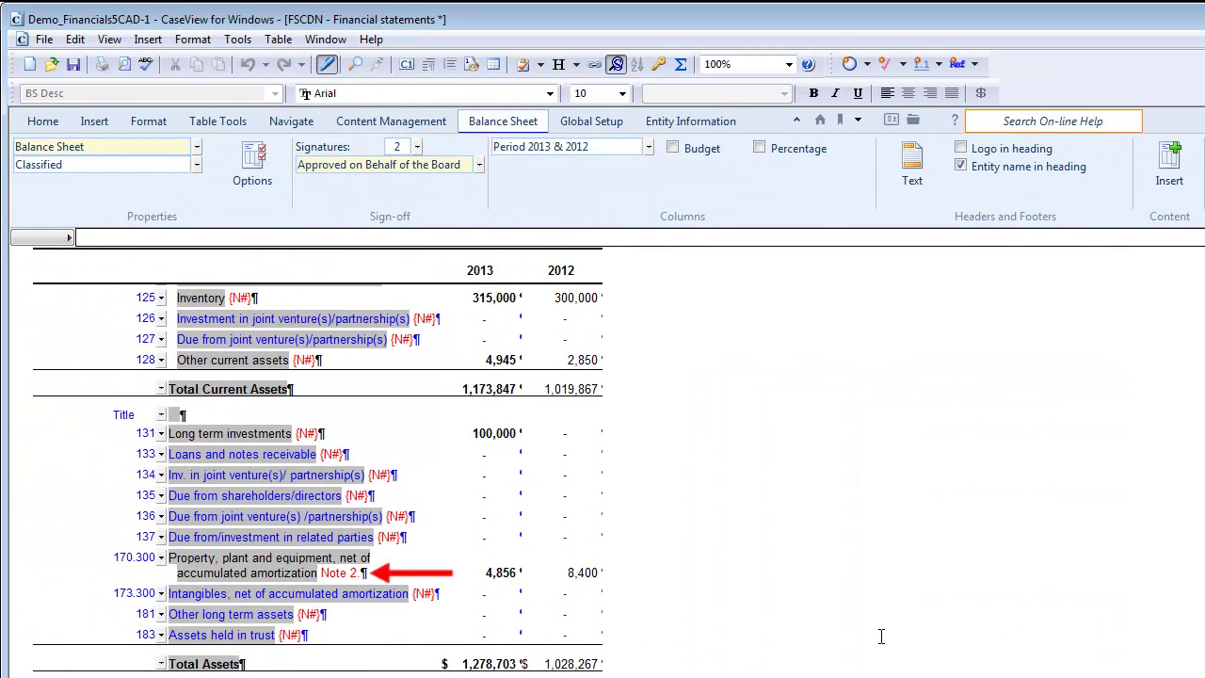